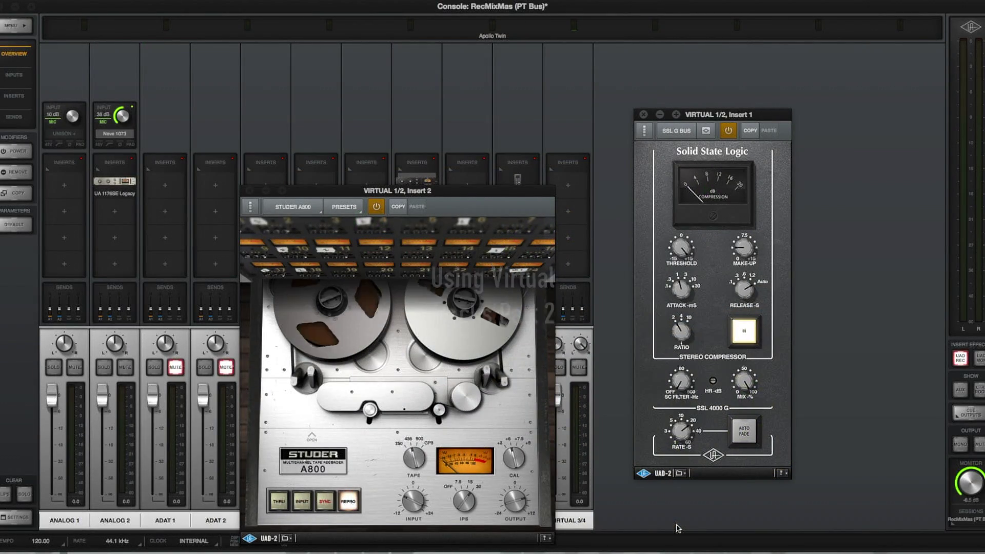
Step: Move the Studer A800 window up and left to uncover VIRTUAL 1/2, then refocus the main Console window
drag(341, 186, 230, 117)
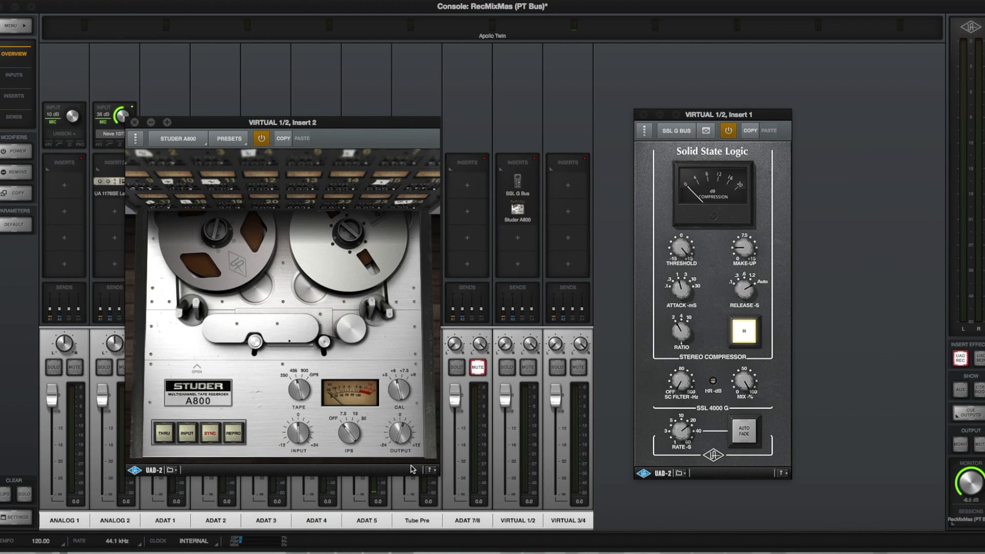
click(421, 487)
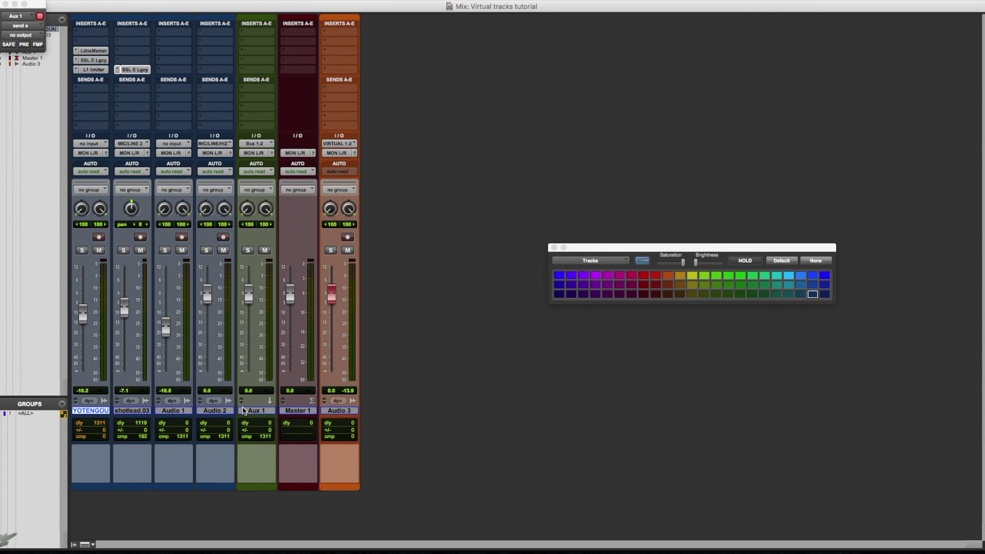
Step: Route the YOTENGOU, shotlead.03, Audio 1, Audio 2 and Aux 1 outputs to VIRTUAL 1-2 (Stereo)
shift+click(267, 410)
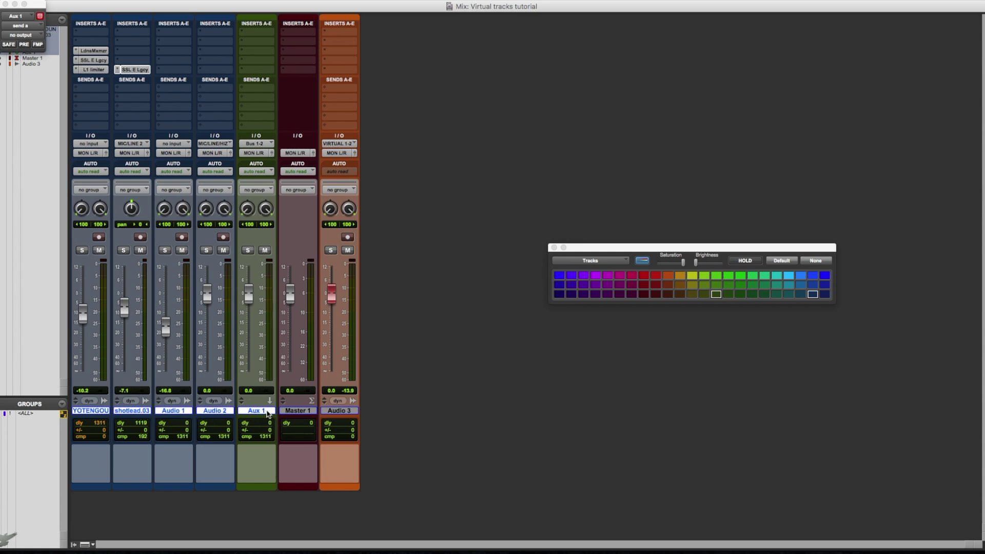
click(95, 155)
mouse_move(131, 153)
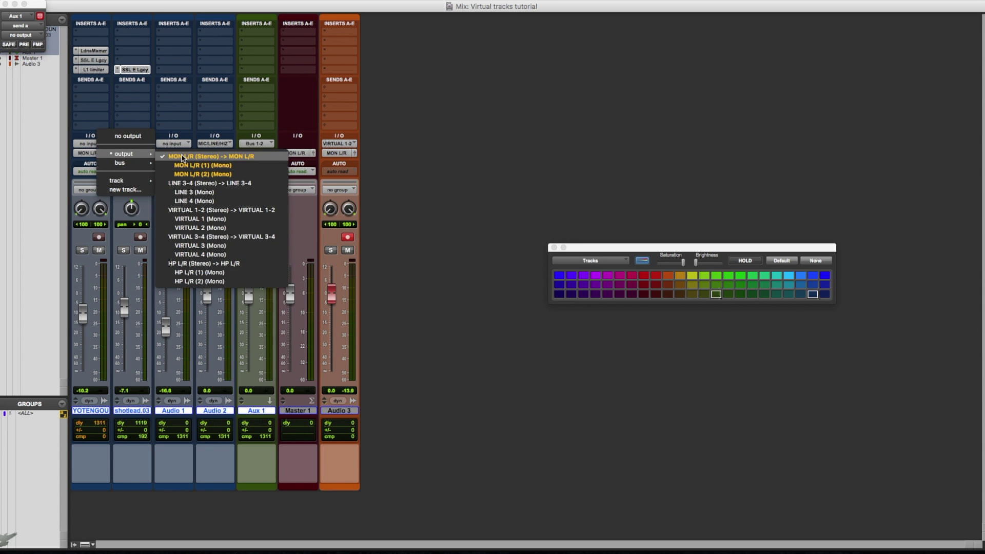
alt+shift+click(182, 209)
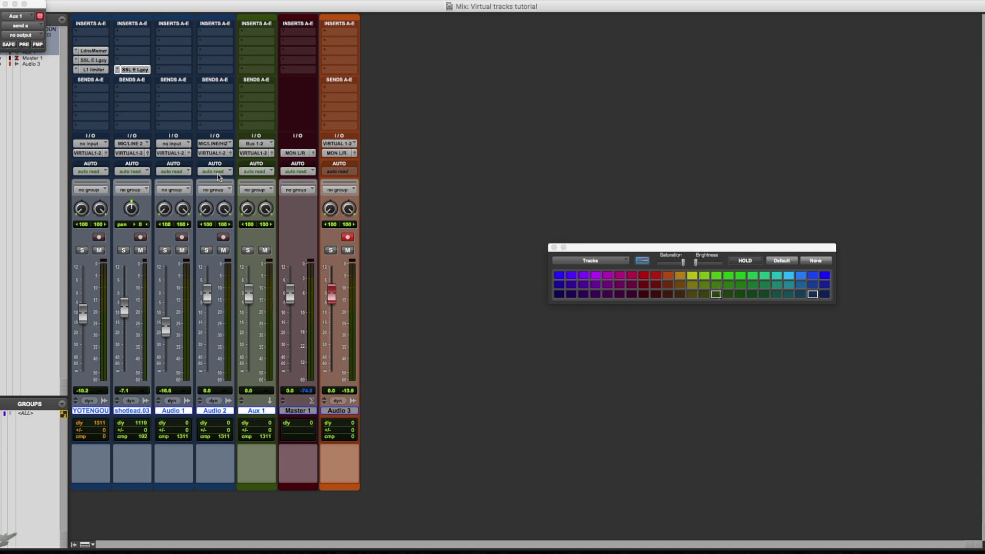
key(space)
key(super+equal)
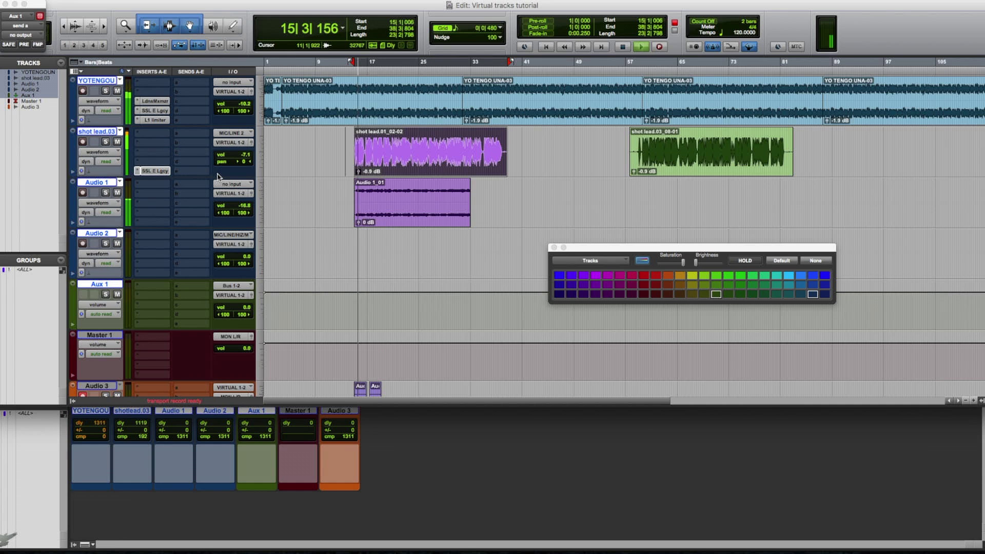
key(super+Tab)
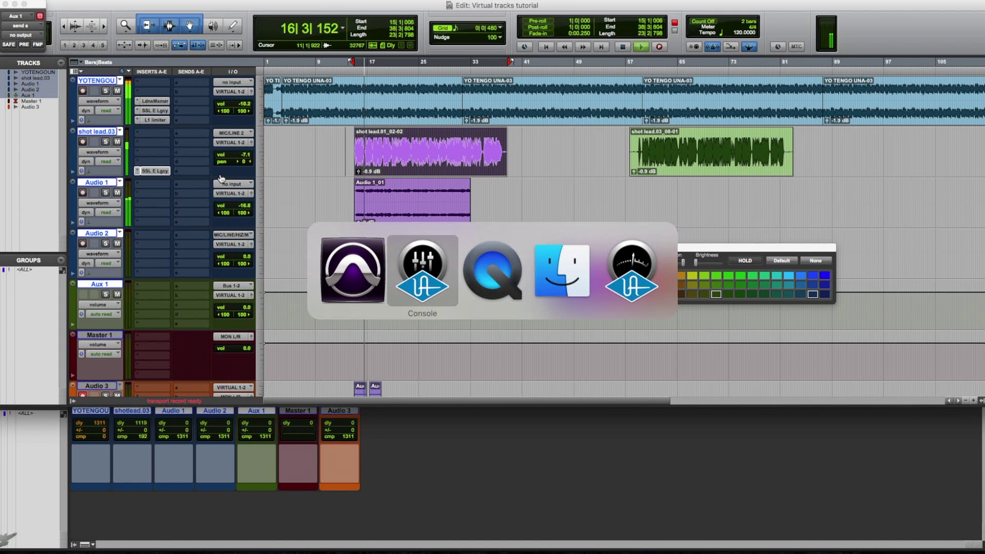
key(super+Tab)
key(super+Tab)
key(super+shift+Tab)
key(super+shift+Tab)
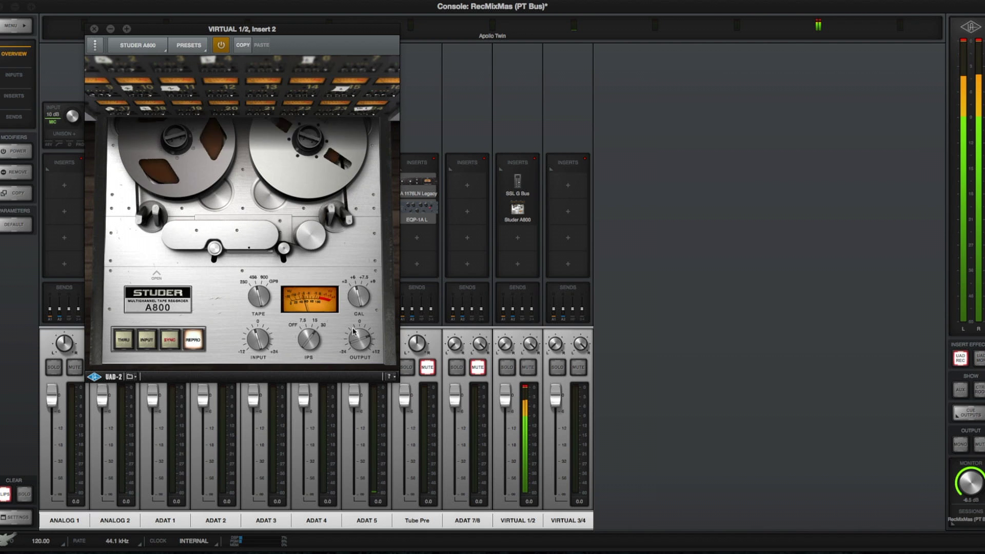
click(515, 184)
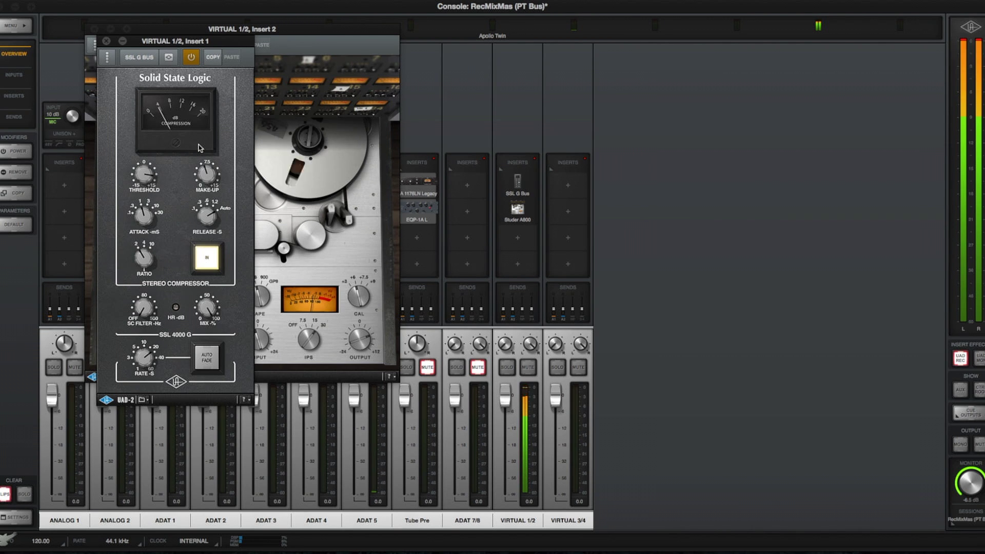
click(106, 41)
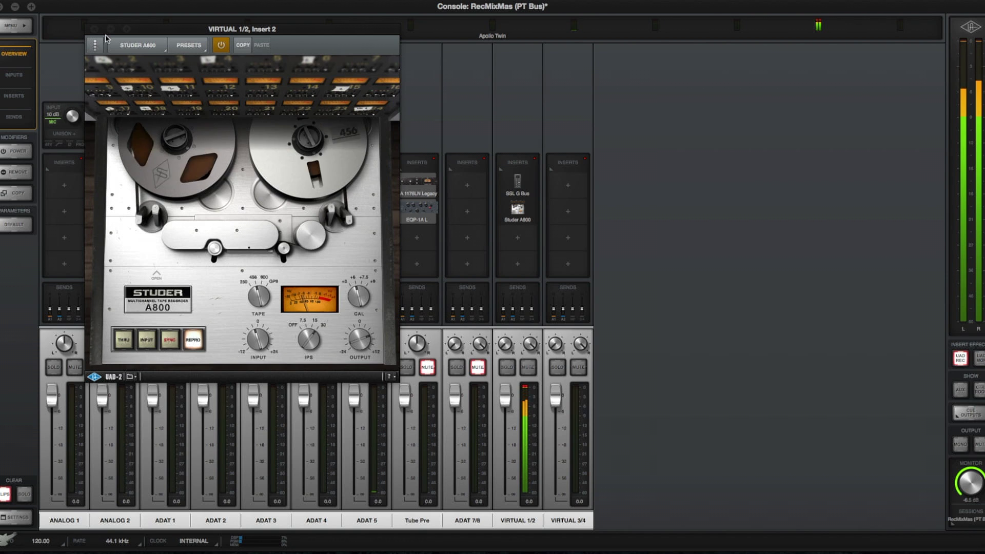
key(super+Tab)
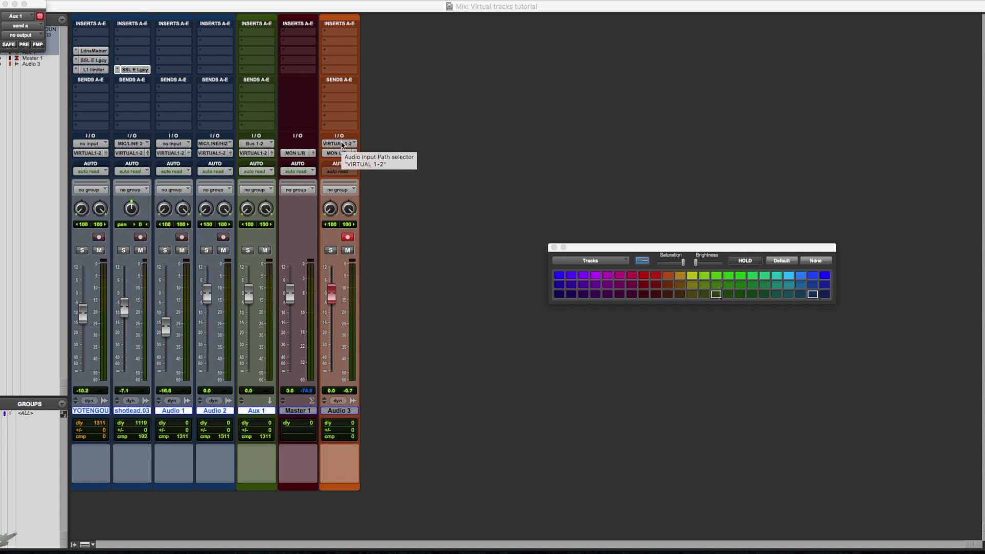
Step: In the Edit window, record the VIRTUAL 1-2 return onto Audio 3 from bar 15
key(super+equal)
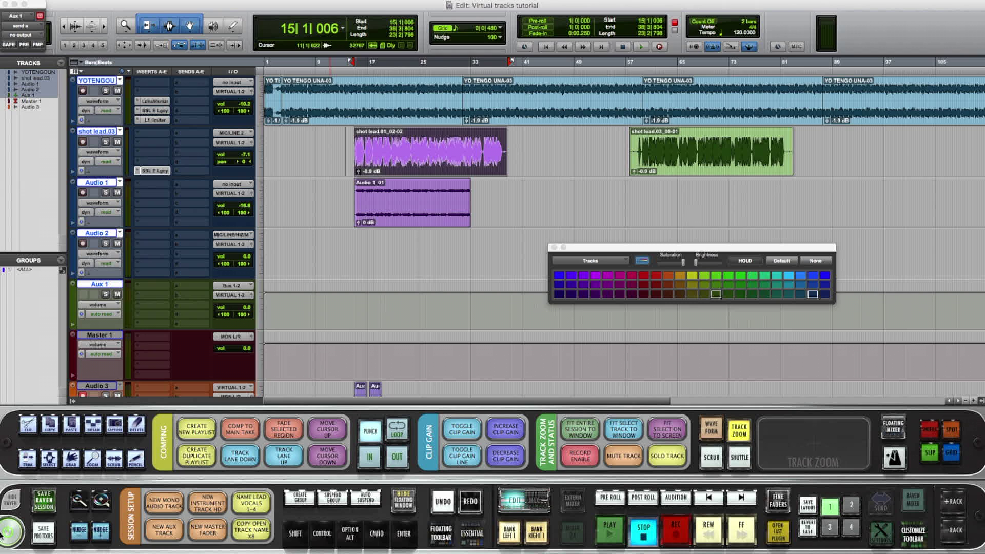
key(space)
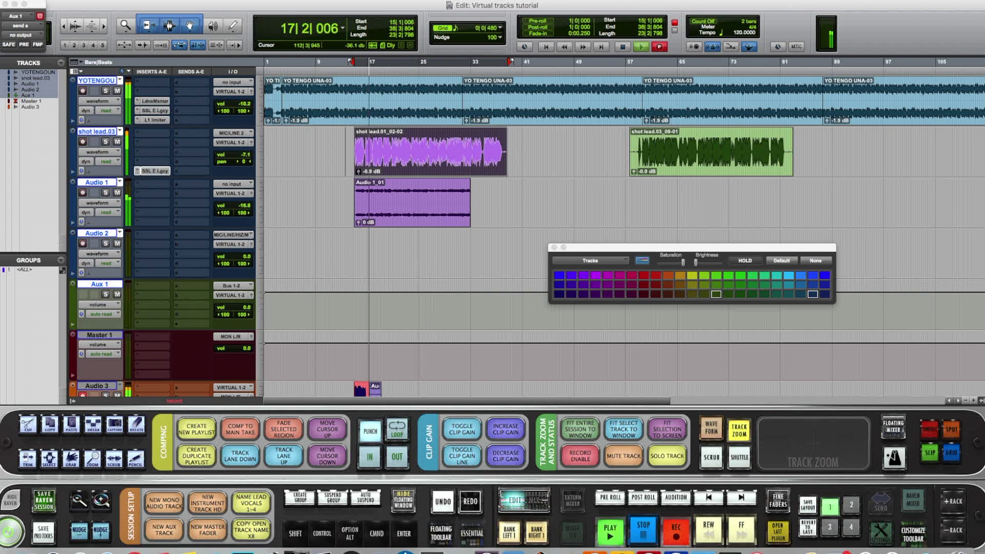
scroll(513, 231, down, 6)
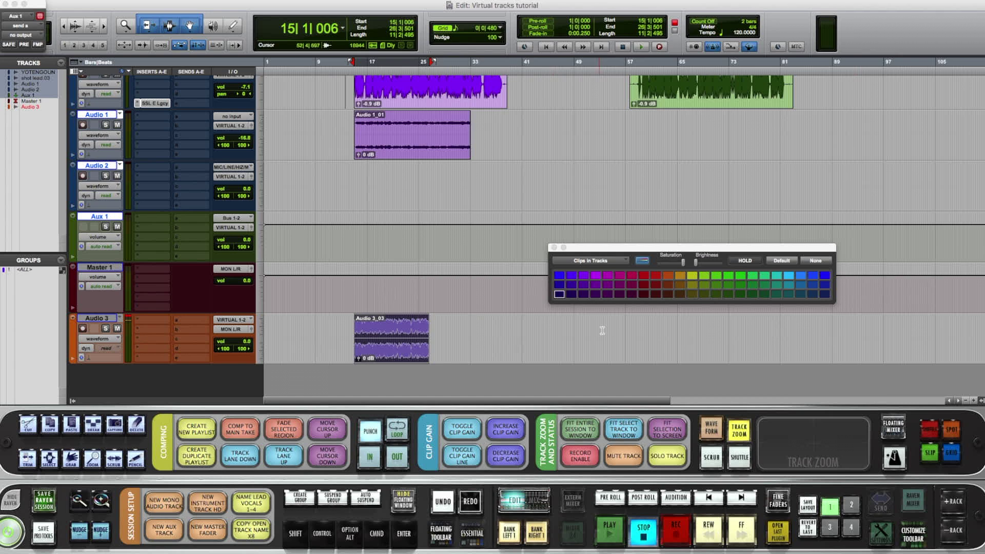
Step: Show the clips list and select the recorded Audio 3_03 clip on the Audio 3 track
click(981, 402)
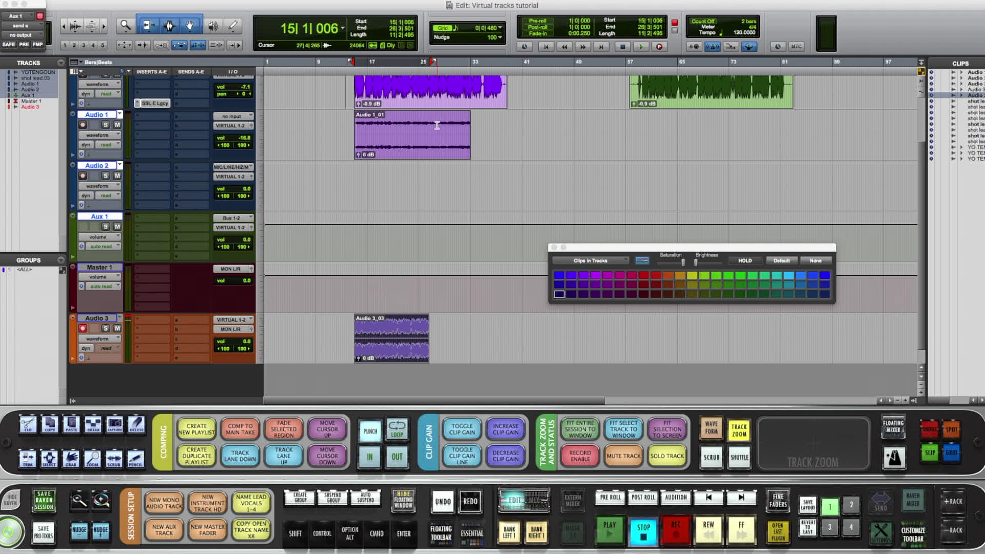
click(427, 98)
click(688, 94)
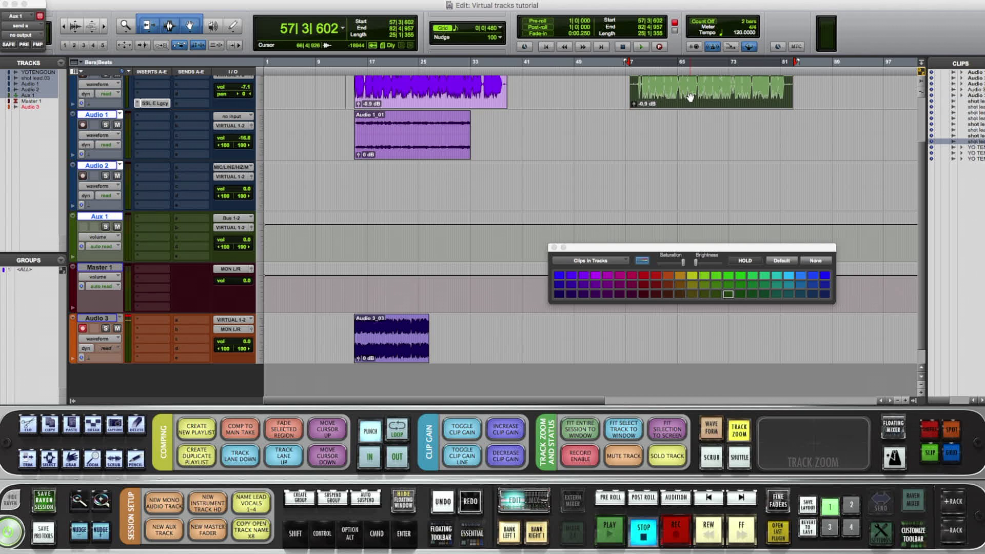
click(400, 355)
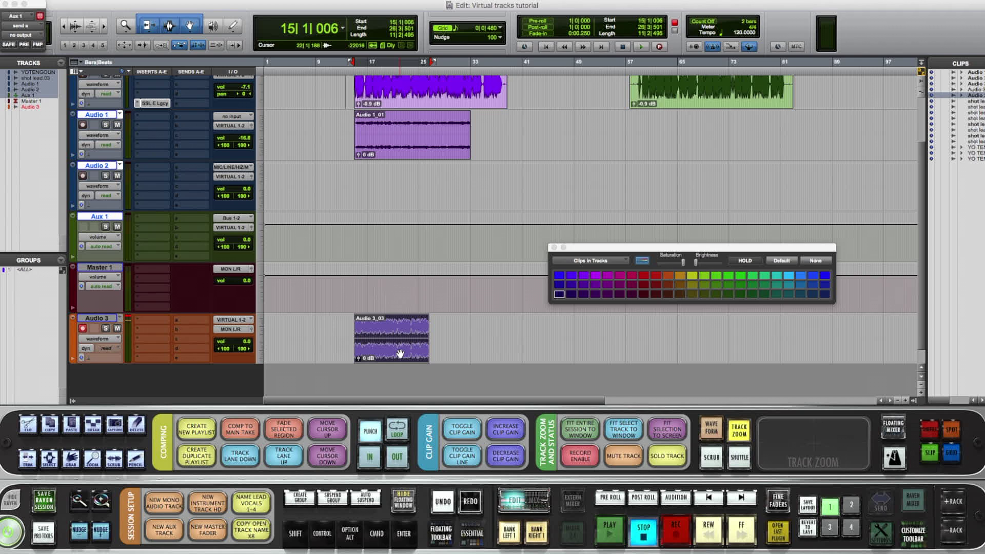
click(678, 100)
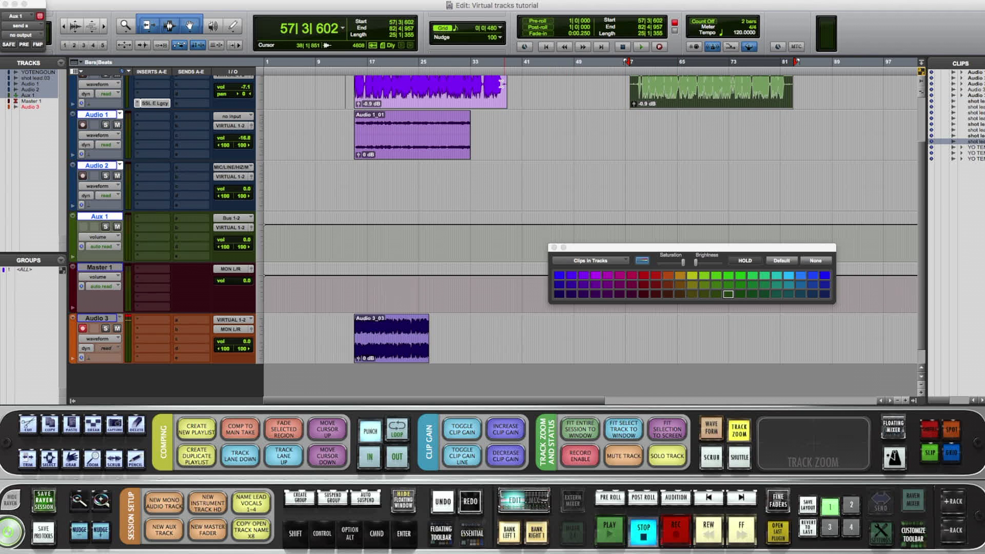
click(414, 102)
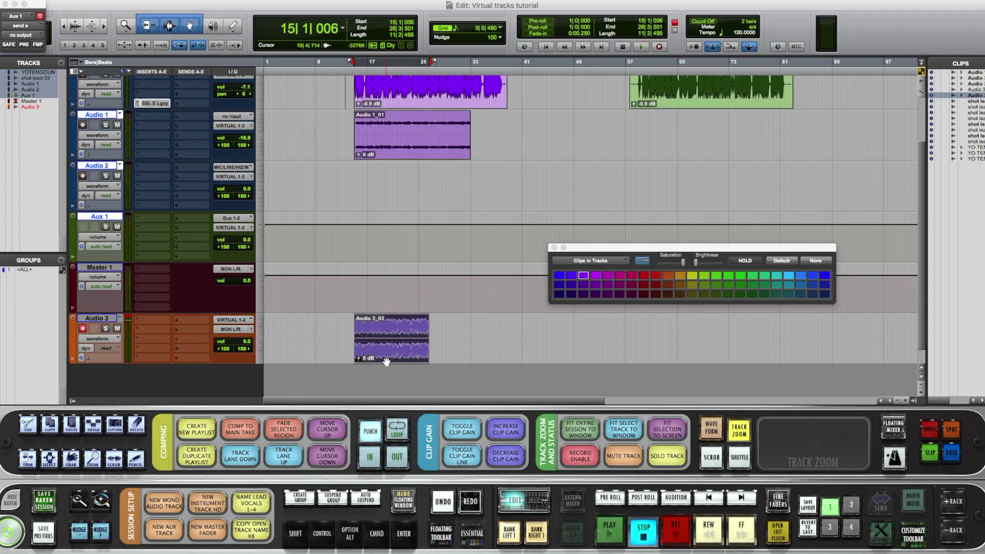
click(387, 362)
Step: Rename the Audio 3 track to 'Print track' and set colours to apply to clips
double_click(102, 319)
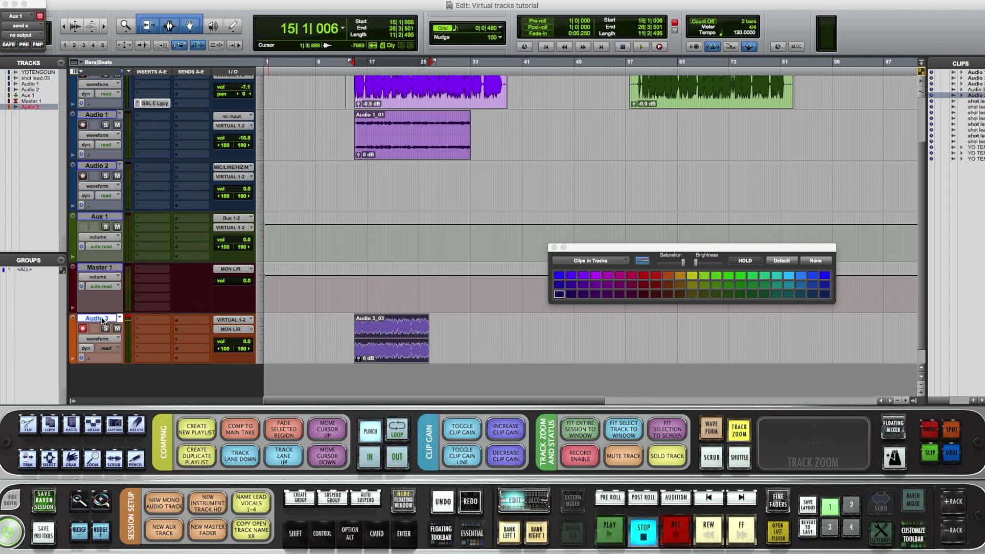
text(Print trac)
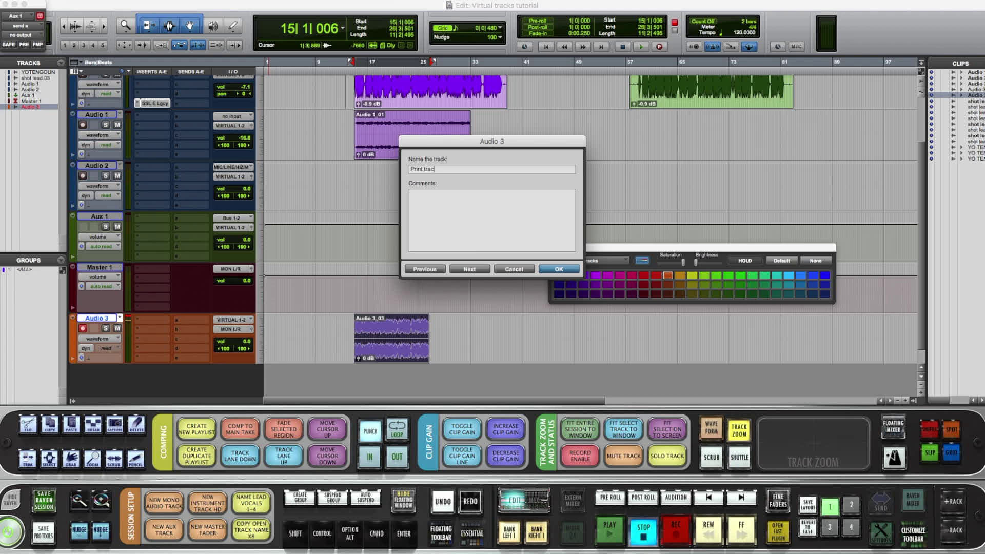
text(k)
key(Return)
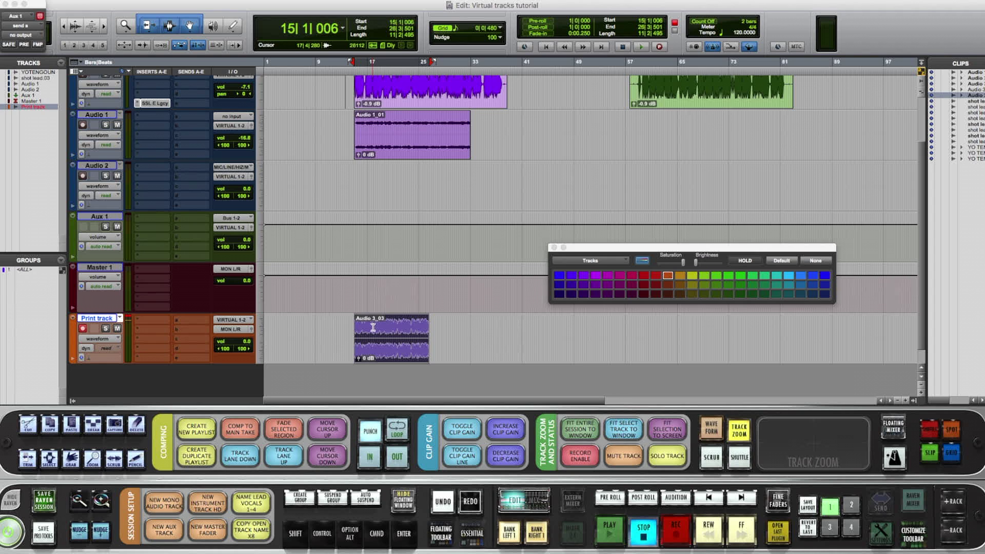
click(376, 355)
Step: Create a new empty playlist, Print track.01, and start recording the mix onto it
click(118, 320)
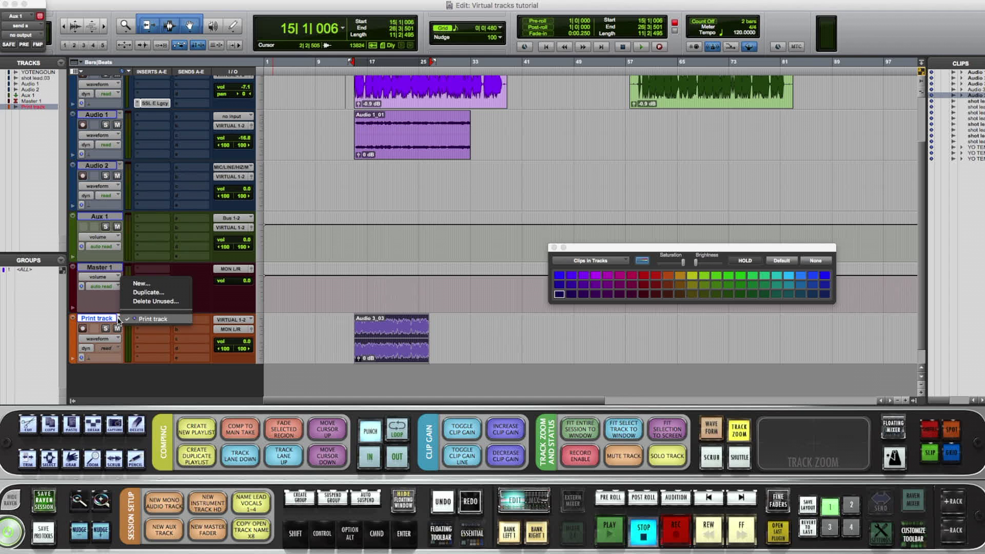
click(137, 284)
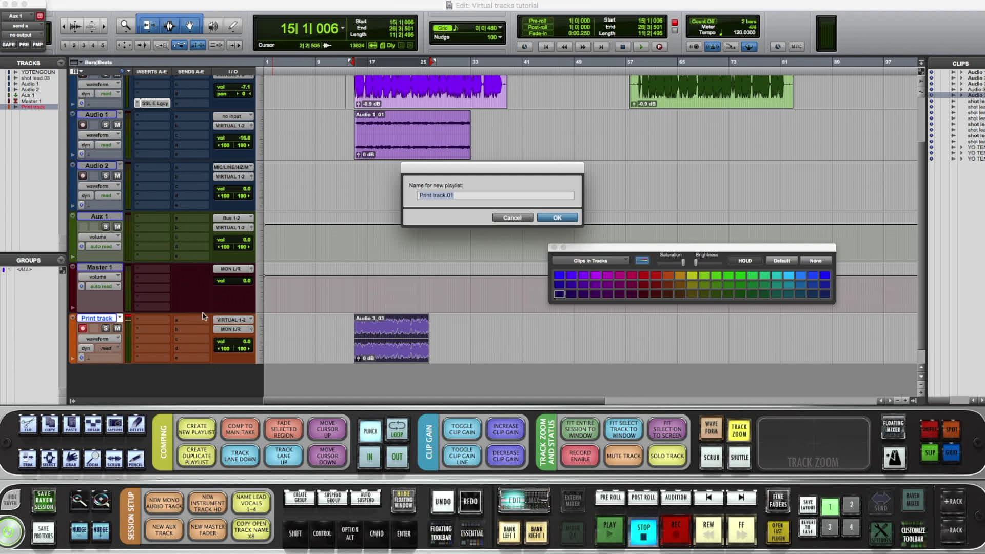
click(555, 218)
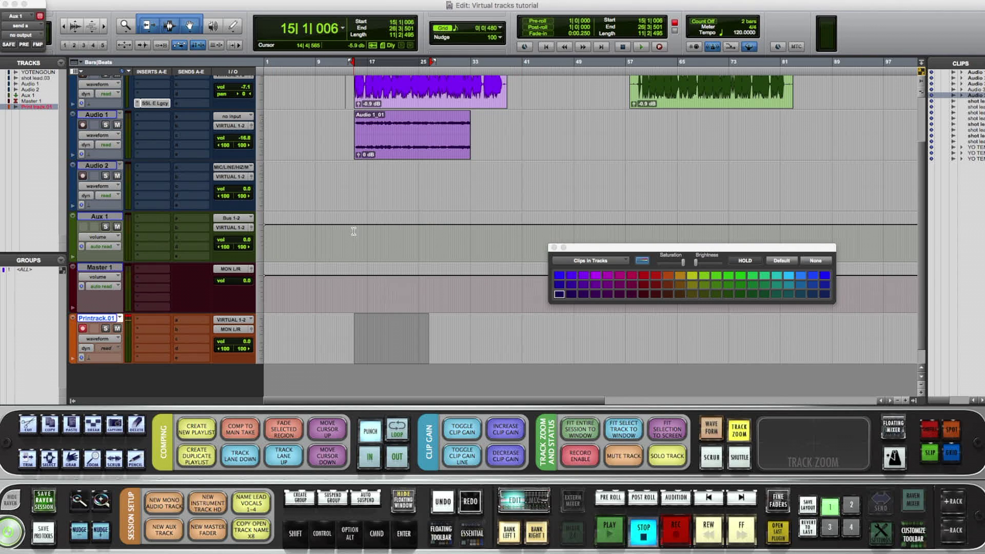
click(675, 533)
click(608, 533)
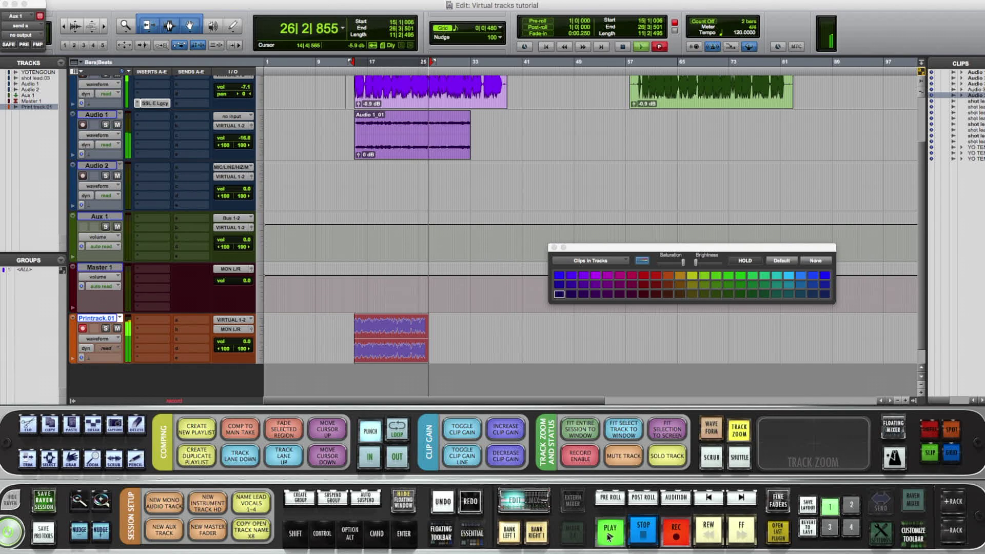
Step: Stop the recording, leaving the Print track.01_01 clip spanning bars 15 to 26
key(space)
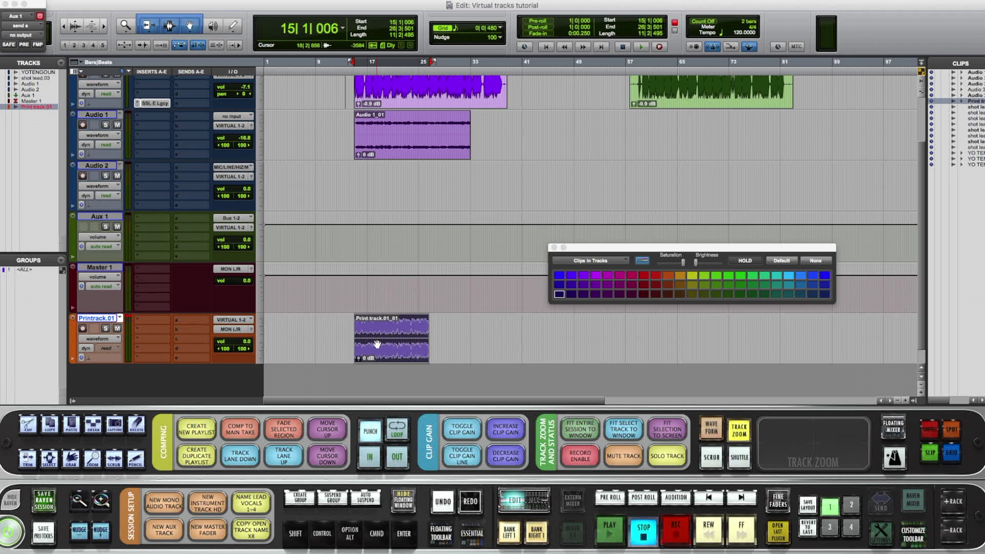
Step: Set up Export Clips as Files for the Print track clip as an Interleaved WAV
right_click(973, 104)
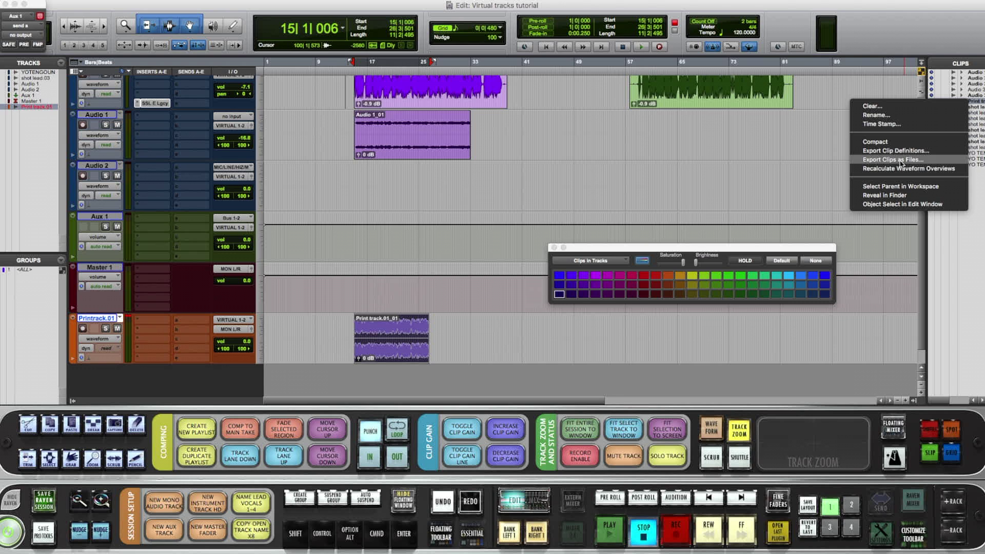
click(900, 162)
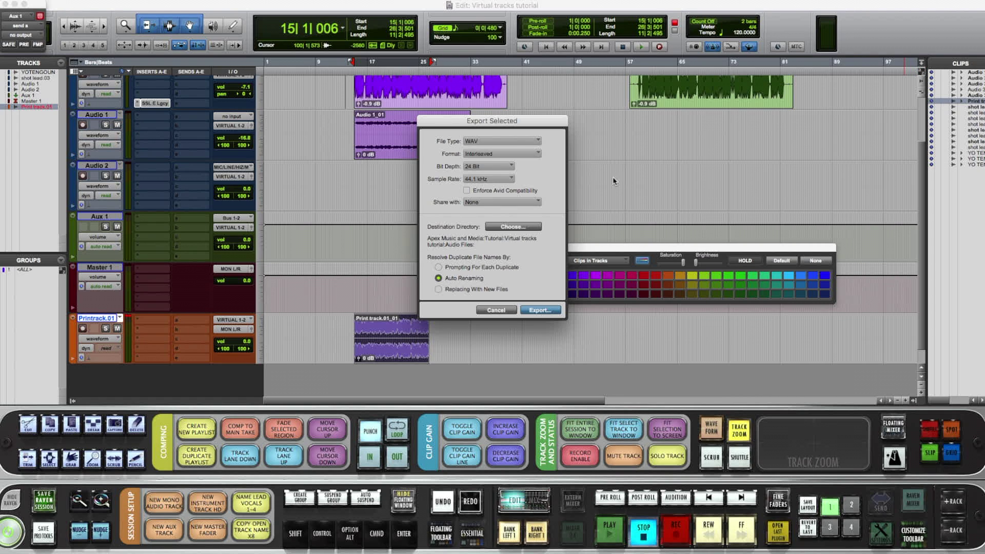
click(501, 147)
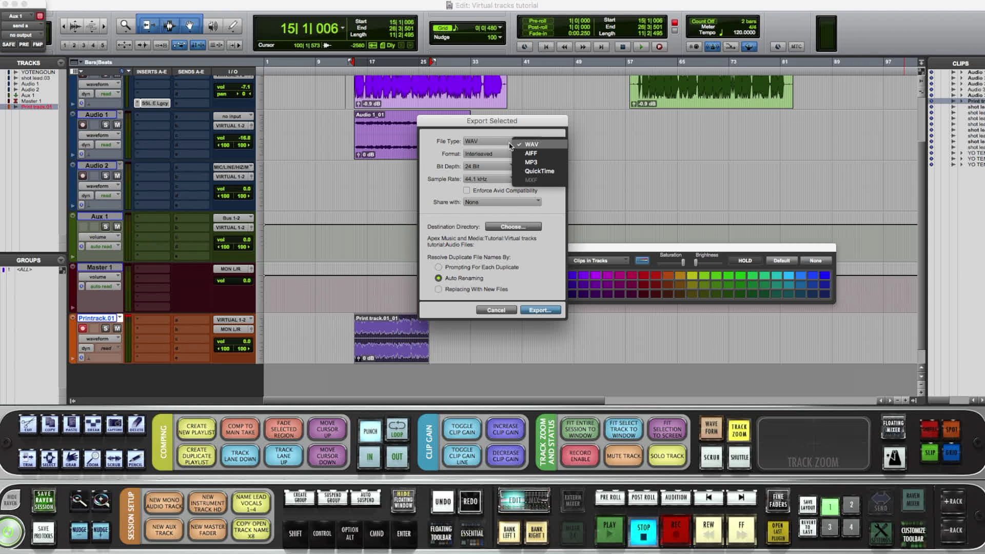
click(470, 157)
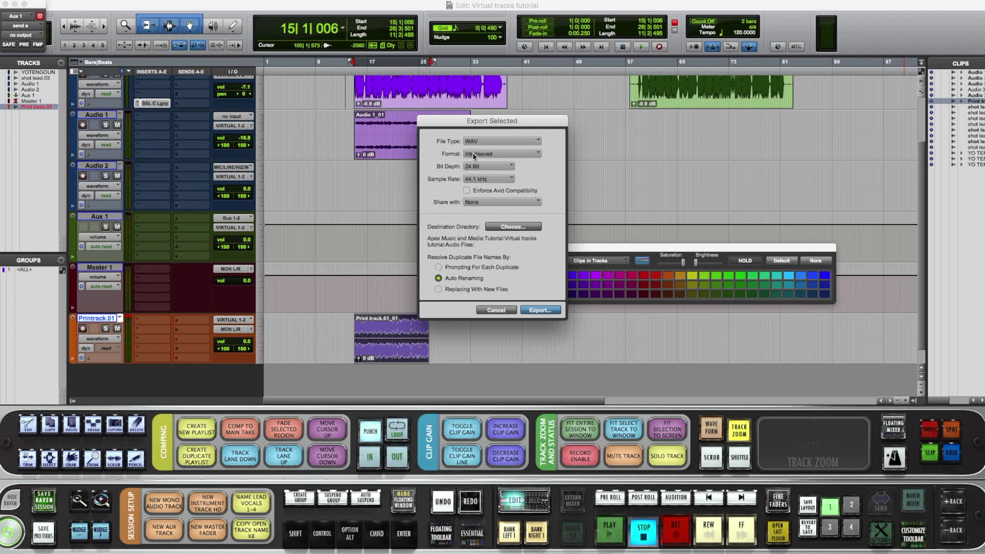
click(472, 155)
click(466, 162)
Step: Choose the Desktop as the destination and export Print track.01_01 as a 24-bit, 44.1 kHz WAV
click(500, 229)
click(495, 56)
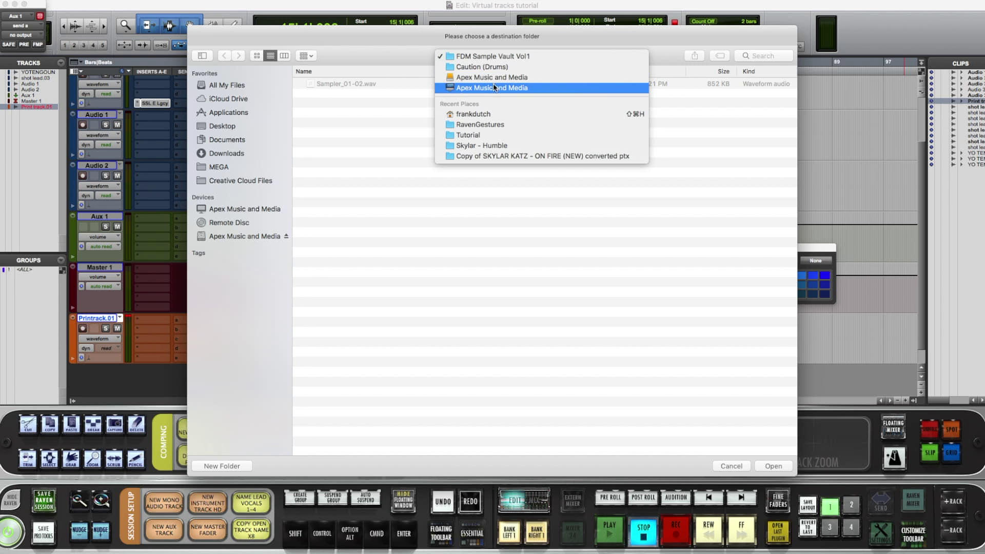
click(494, 87)
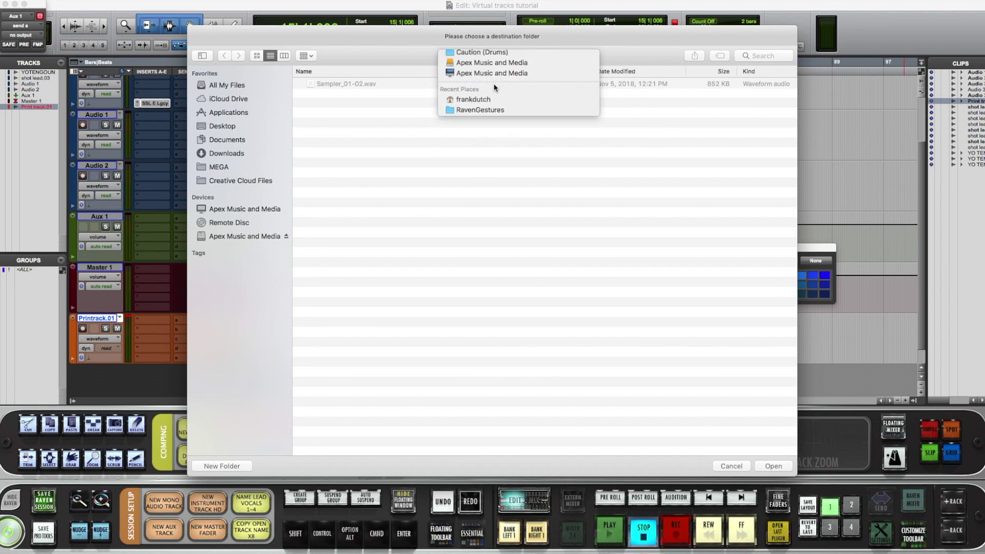
click(202, 126)
click(770, 465)
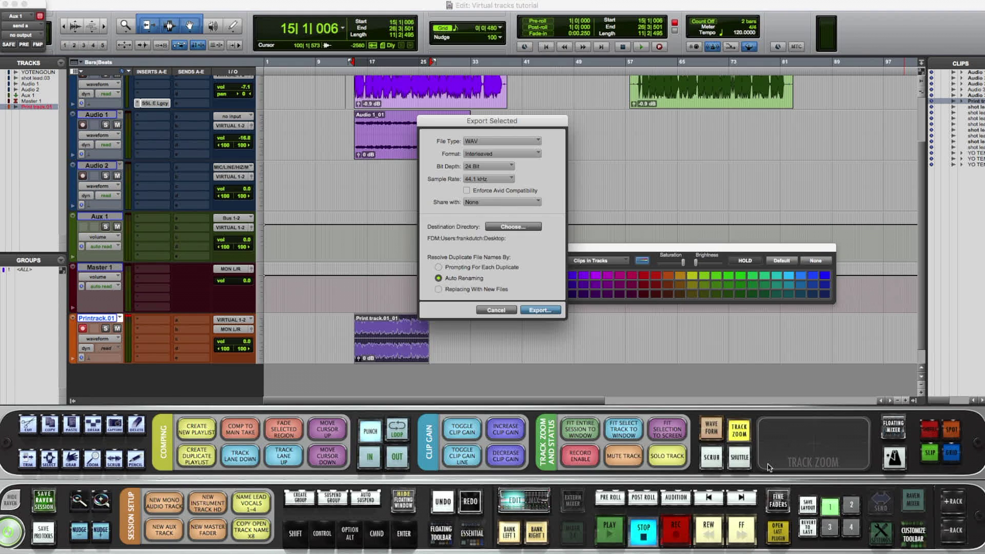
click(531, 309)
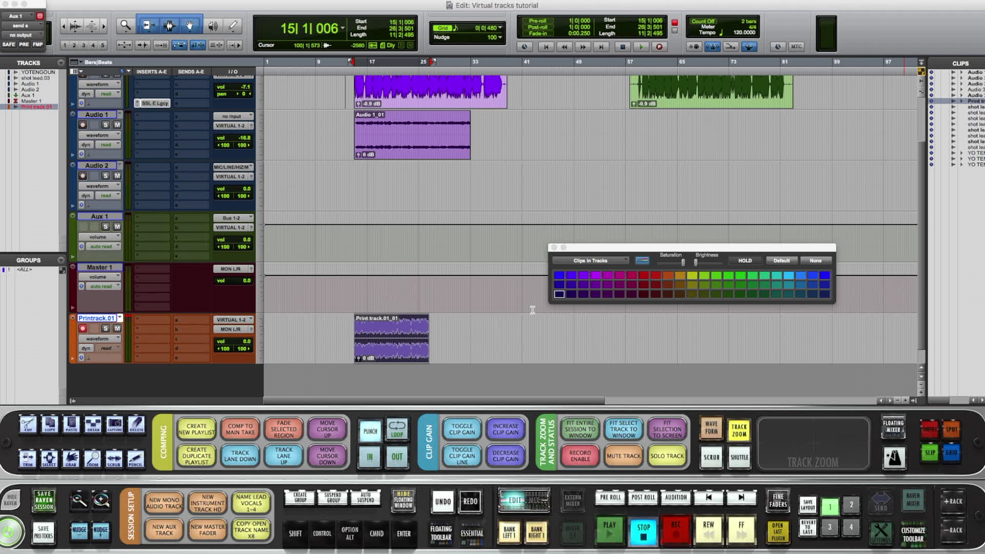
Step: Switch to UAD Console, where the Studer A800 is open on VIRTUAL 1/2, insert 2
key(super+Tab)
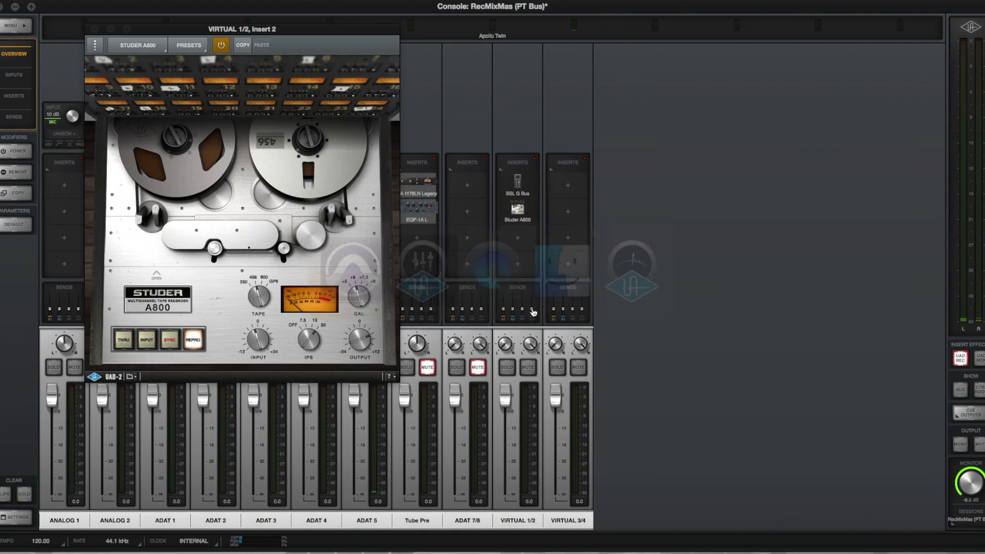